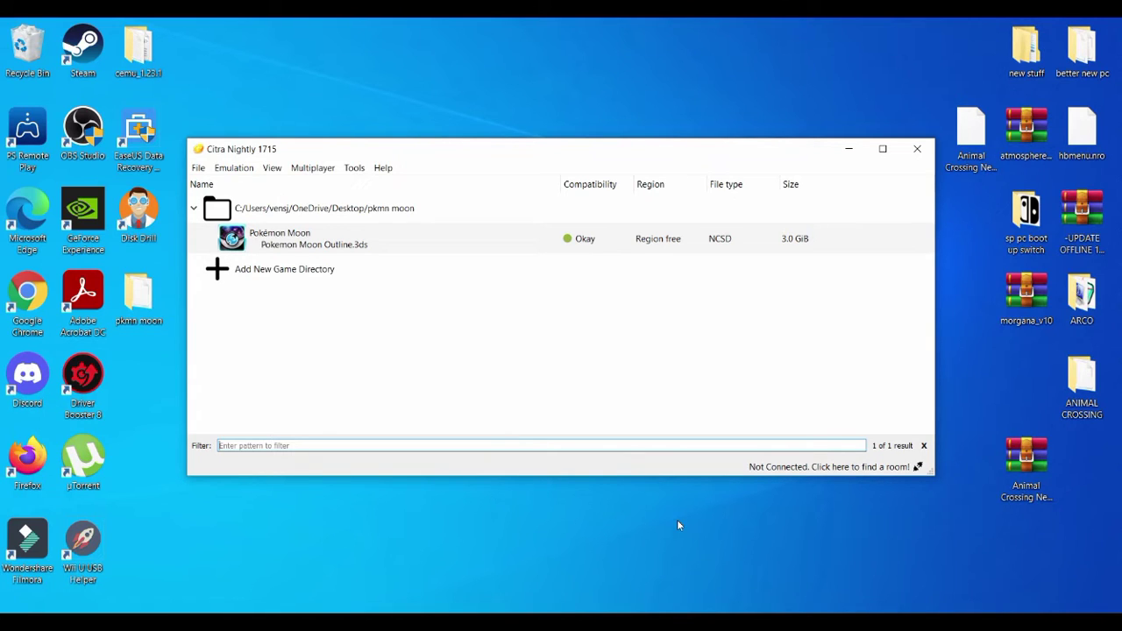
# - In the emulator's graphics configuration, set stereoscopic 3D mode to Off, texture filter to none and post-processing shader to none (builtin)
pyautogui.click(237, 170)
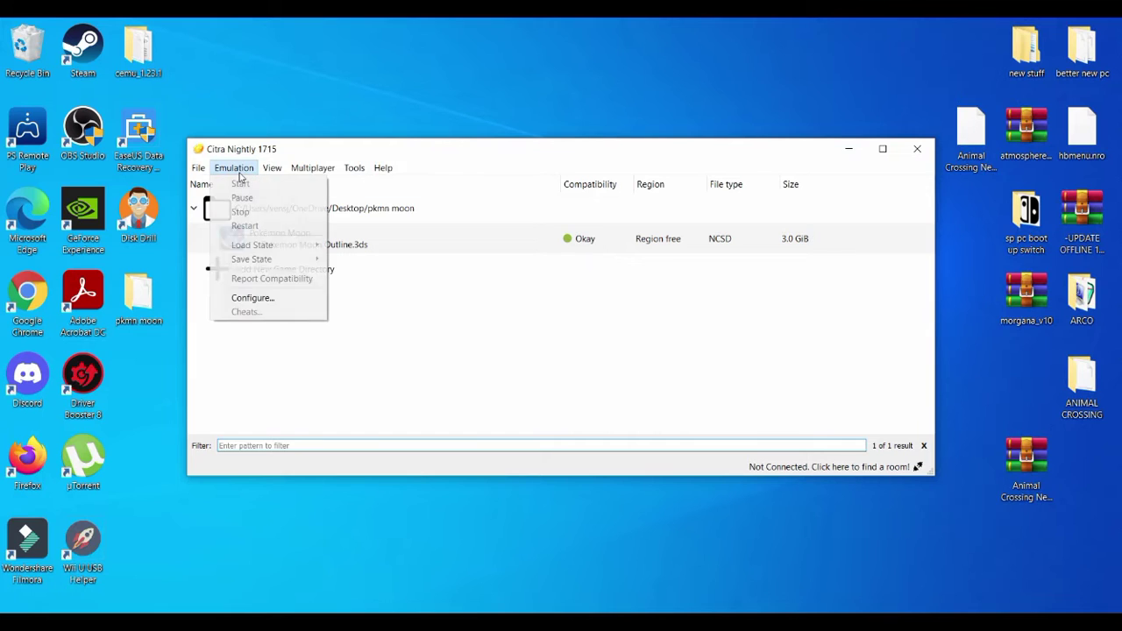
pyautogui.click(245, 298)
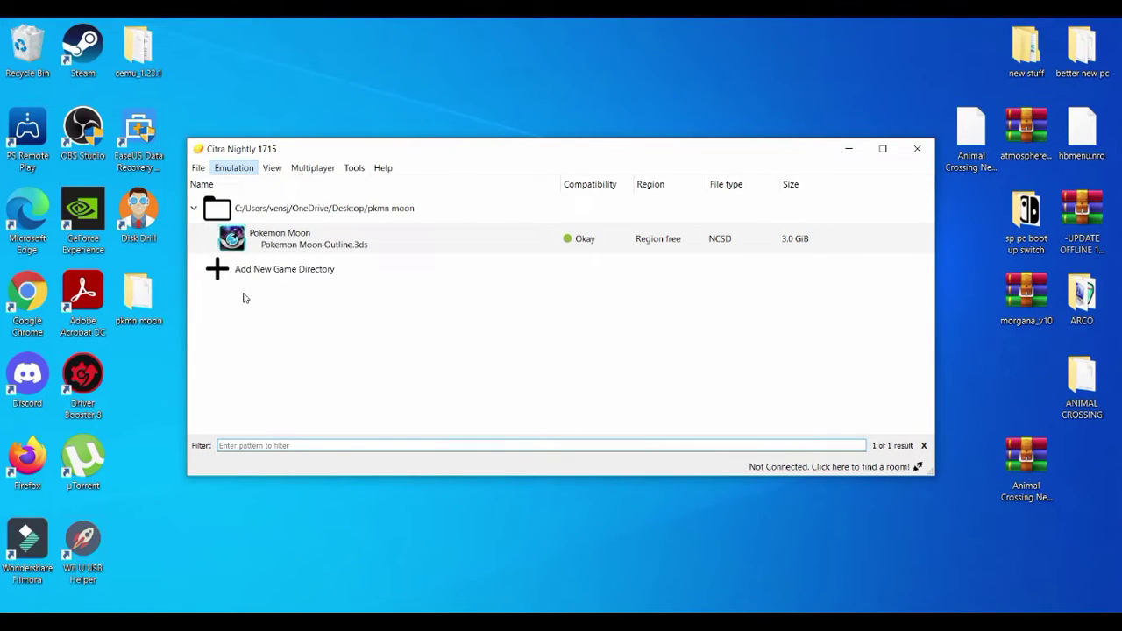
pyautogui.click(372, 130)
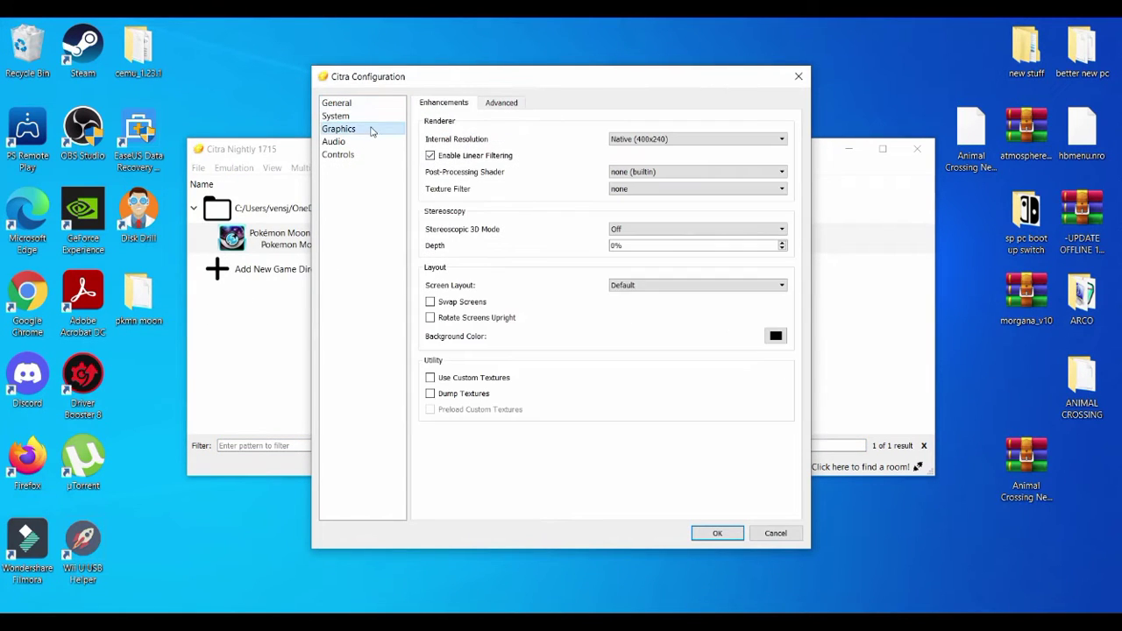
pyautogui.click(695, 231)
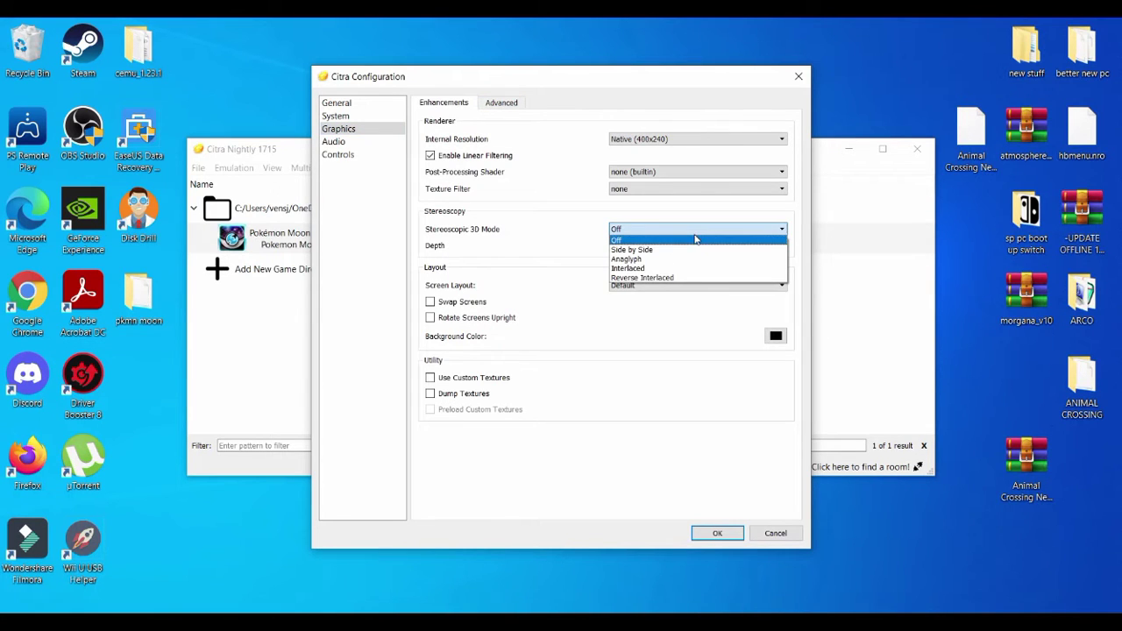
pyautogui.click(695, 239)
pyautogui.click(702, 192)
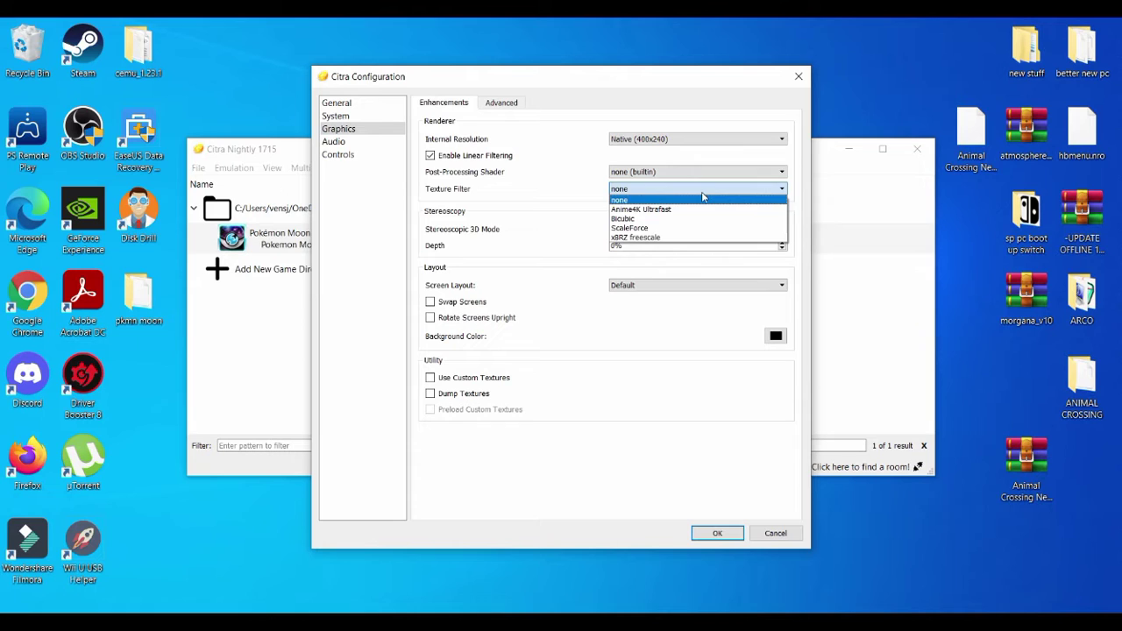
pyautogui.click(703, 199)
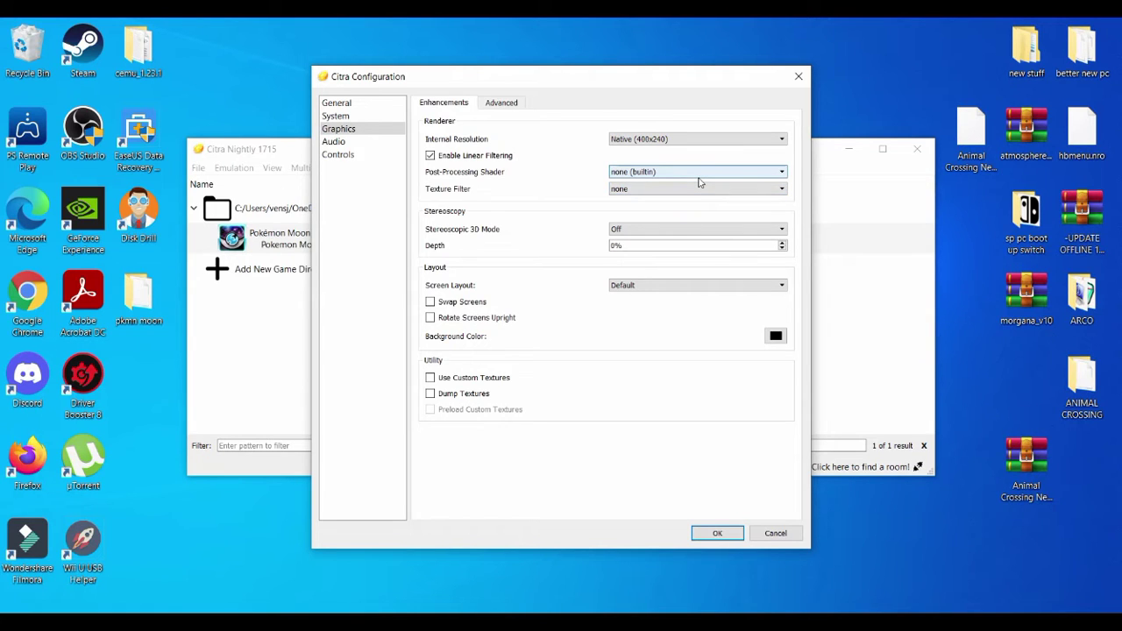
pyautogui.click(699, 182)
pyautogui.click(699, 182)
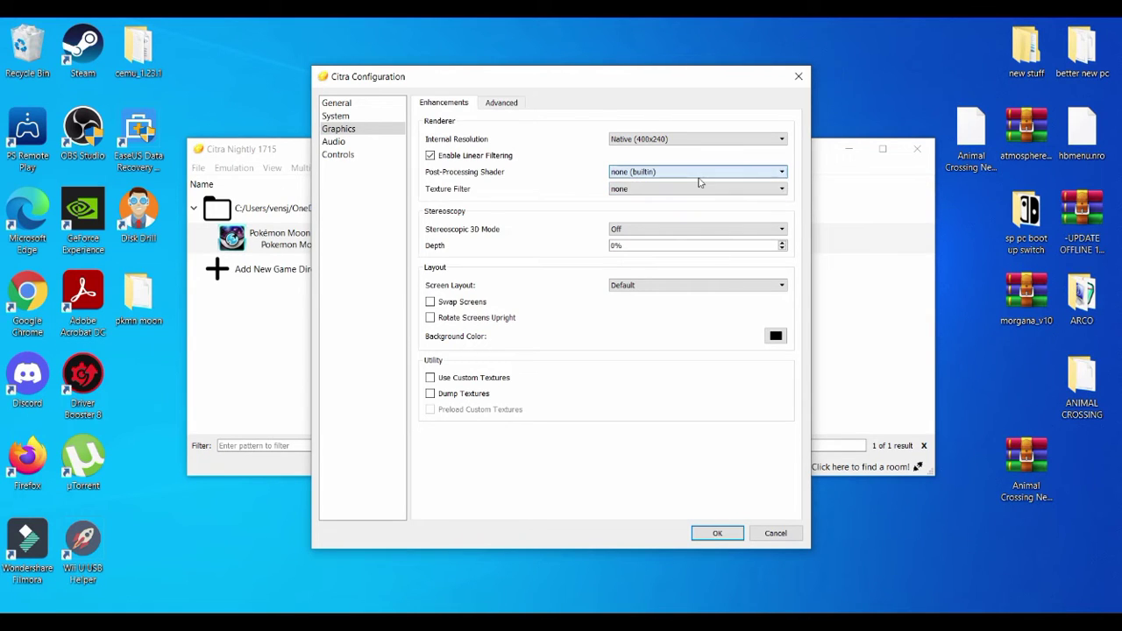
# - Check the advanced graphics renderer options and accept the emulator configuration
pyautogui.click(504, 105)
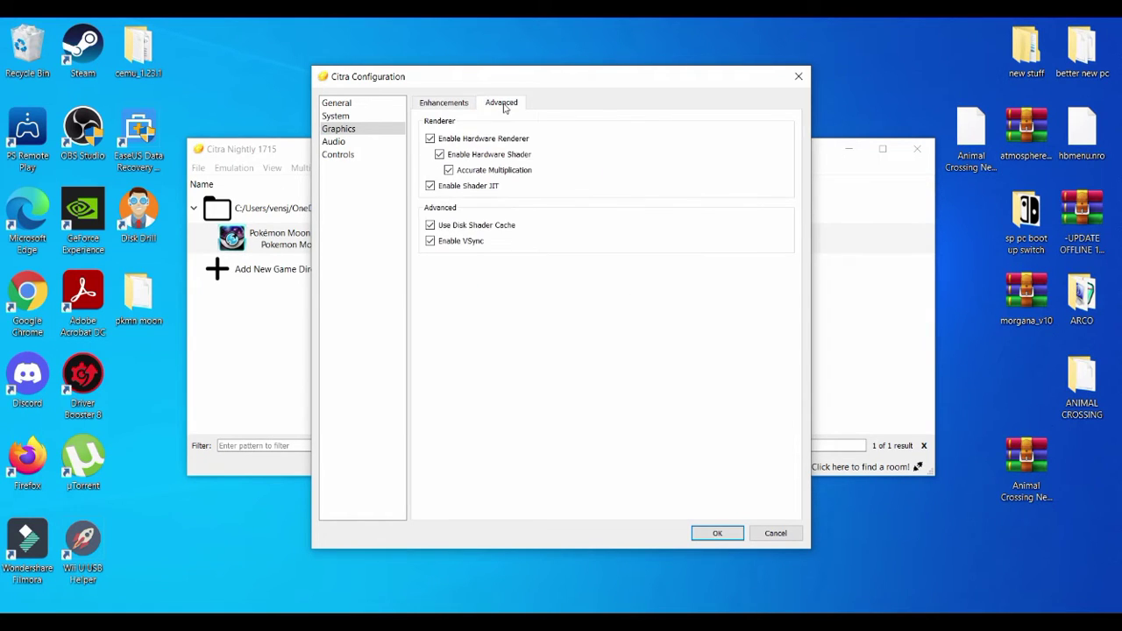
pyautogui.click(445, 103)
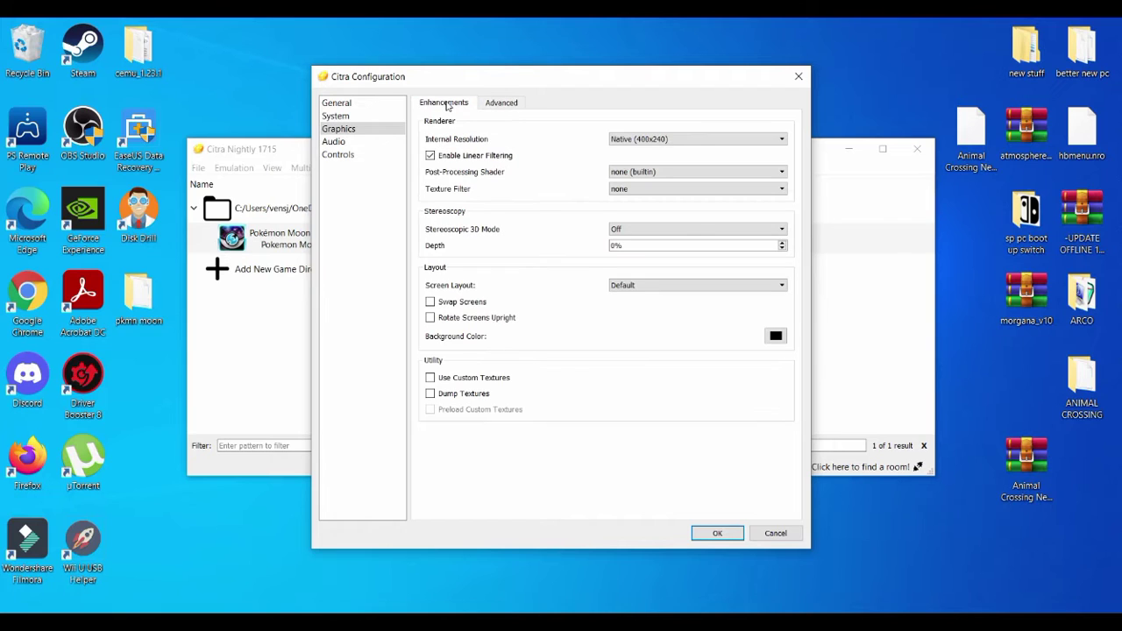
pyautogui.click(724, 537)
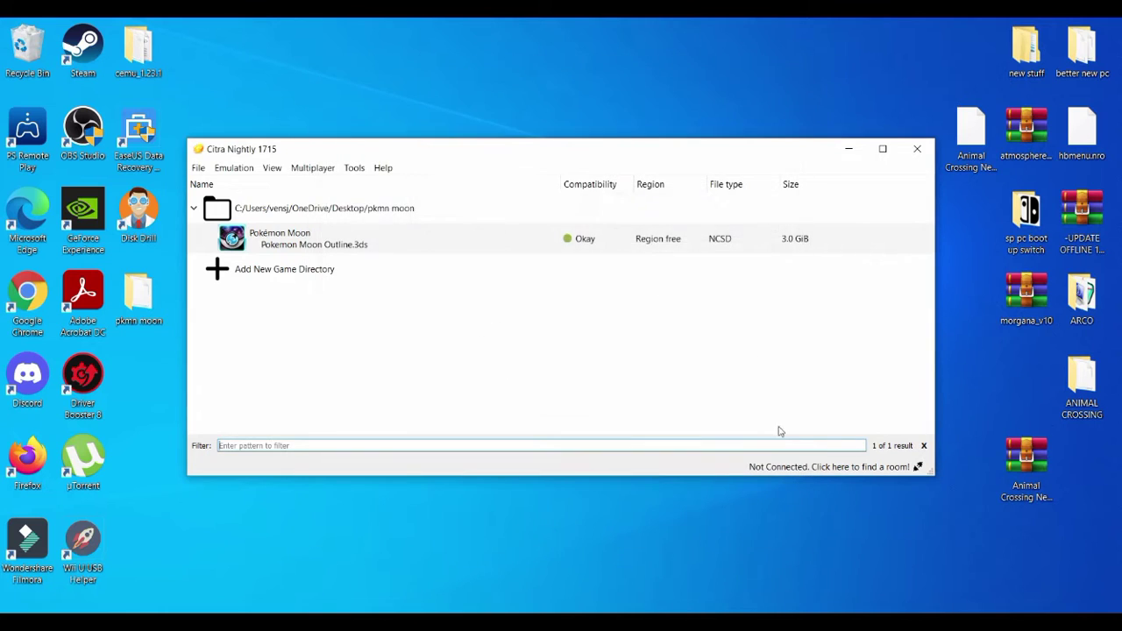
# - Minimize the emulator and open the NVIDIA Control Panel from the desktop
pyautogui.click(846, 156)
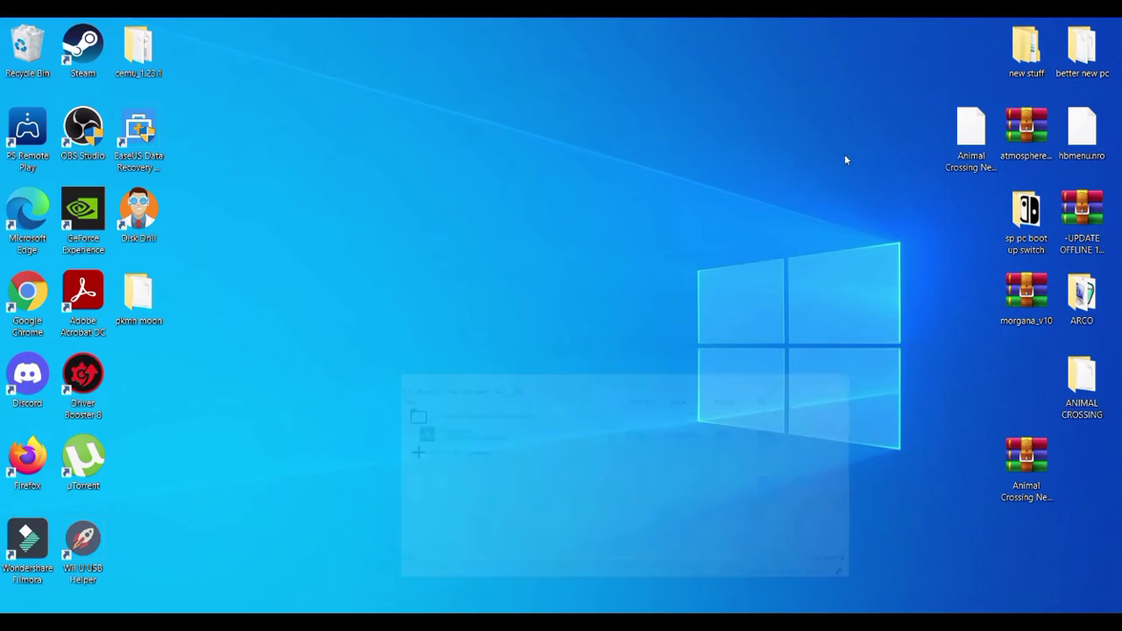
pyautogui.rightClick(467, 188)
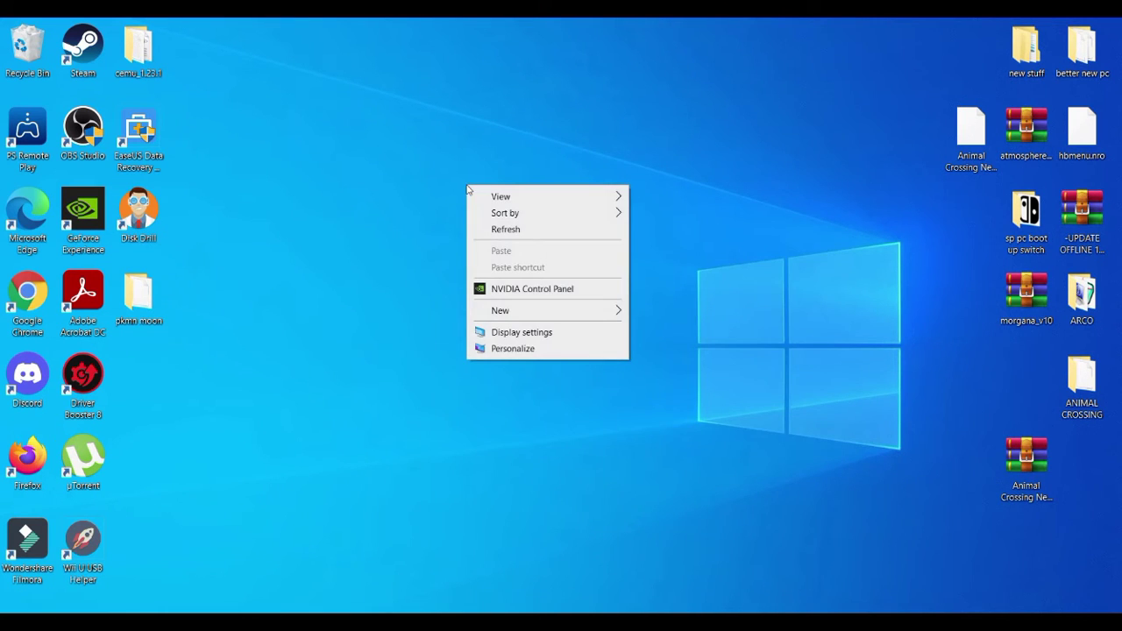
pyautogui.click(520, 292)
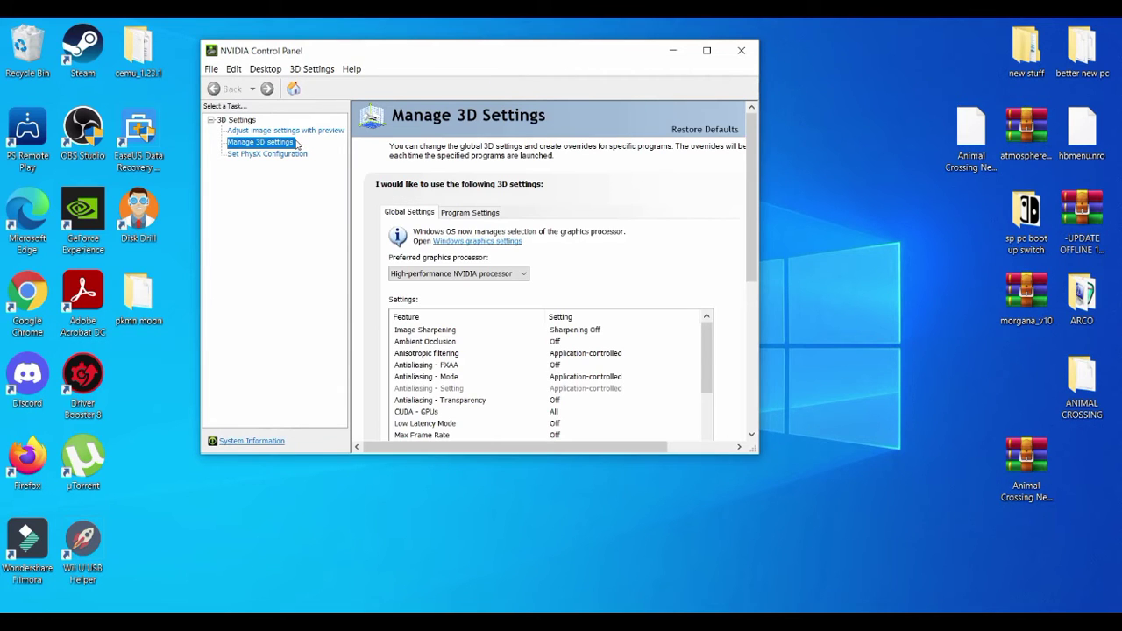
# - Set the PhysX processor to GeForce GTX 1050 and apply the change when moving to the image settings with preview
pyautogui.click(266, 156)
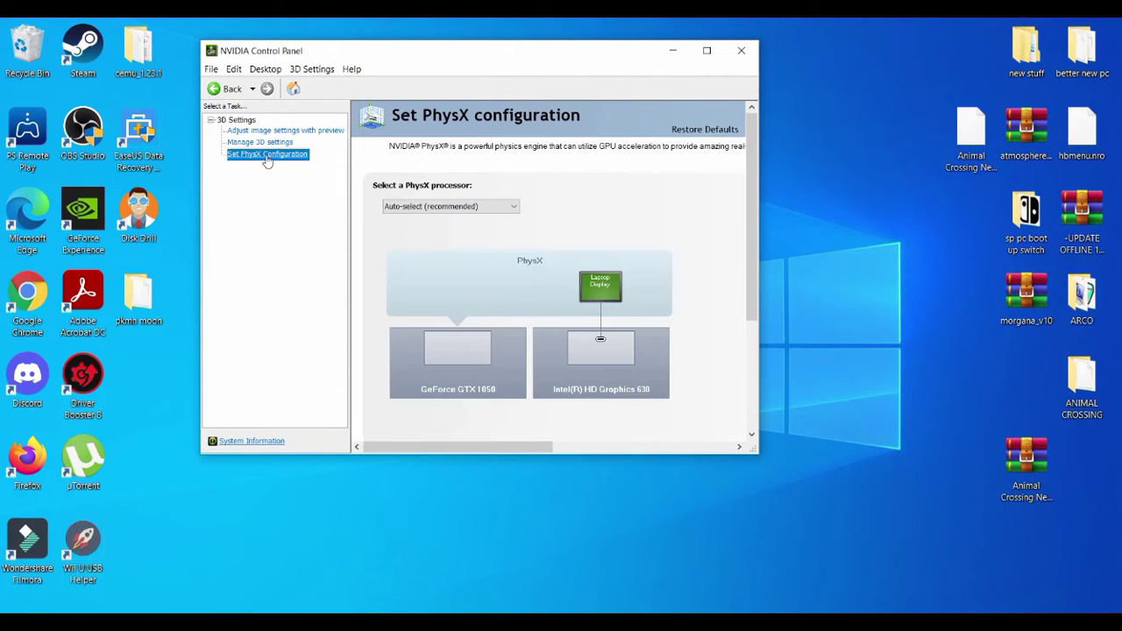
pyautogui.click(434, 207)
pyautogui.click(433, 231)
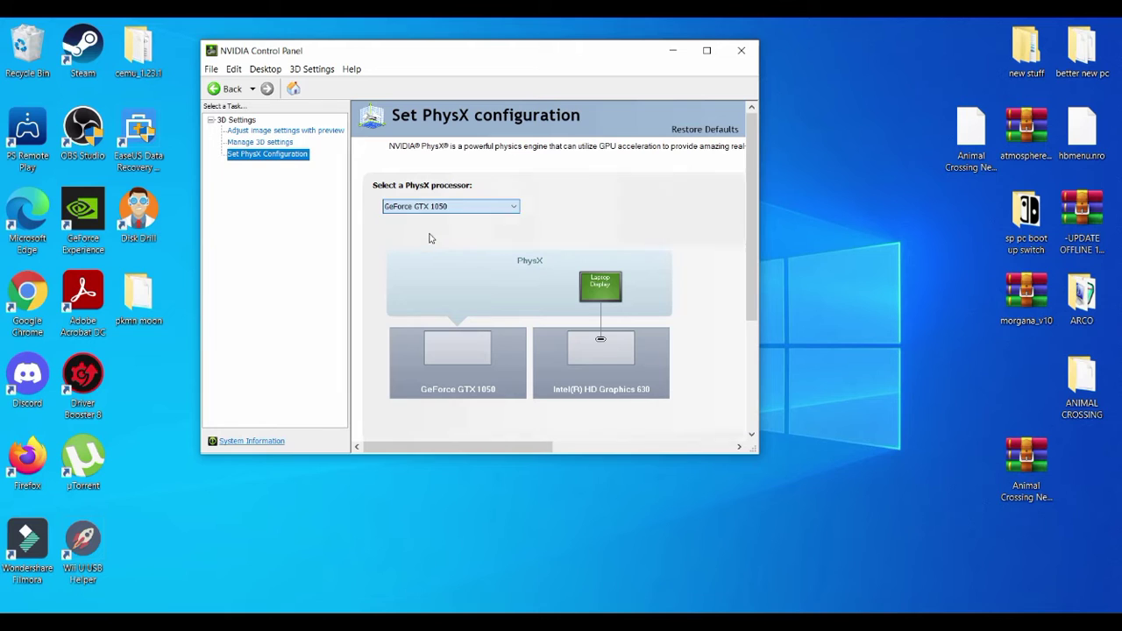
pyautogui.click(311, 131)
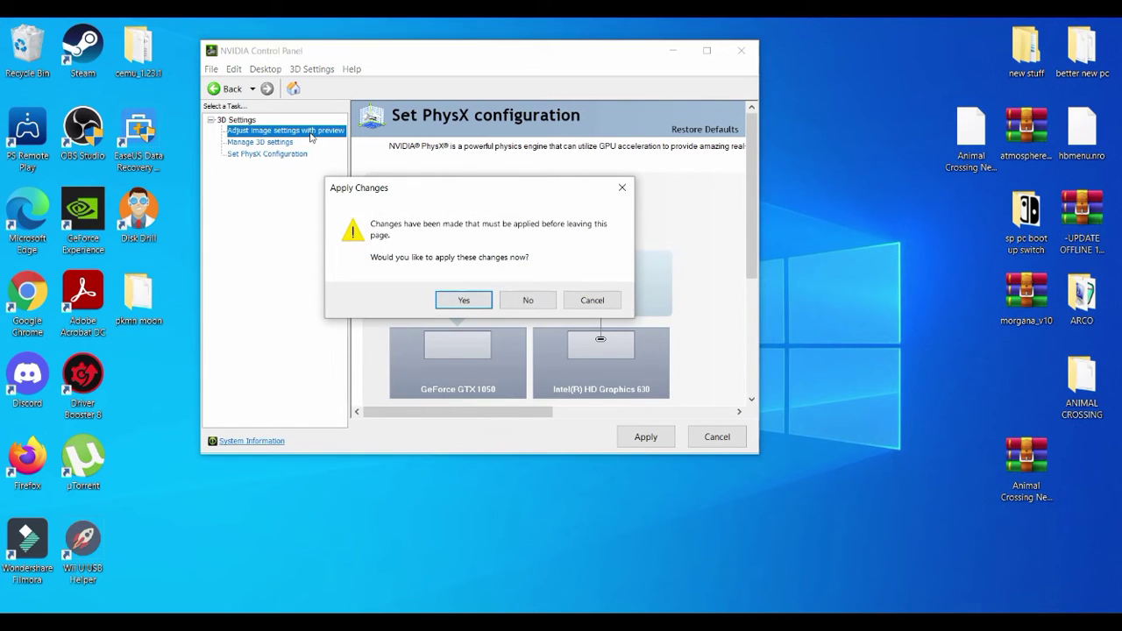
pyautogui.click(462, 301)
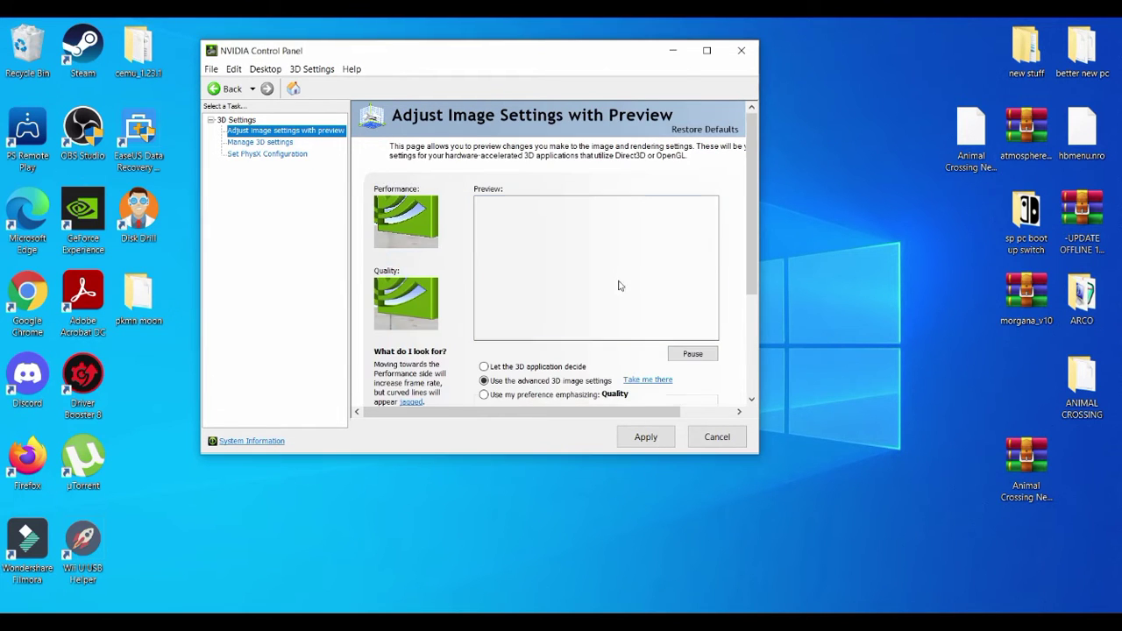
# - Set the image settings to use my preference emphasizing Performance, and apply the change
pyautogui.click(296, 156)
pyautogui.click(323, 132)
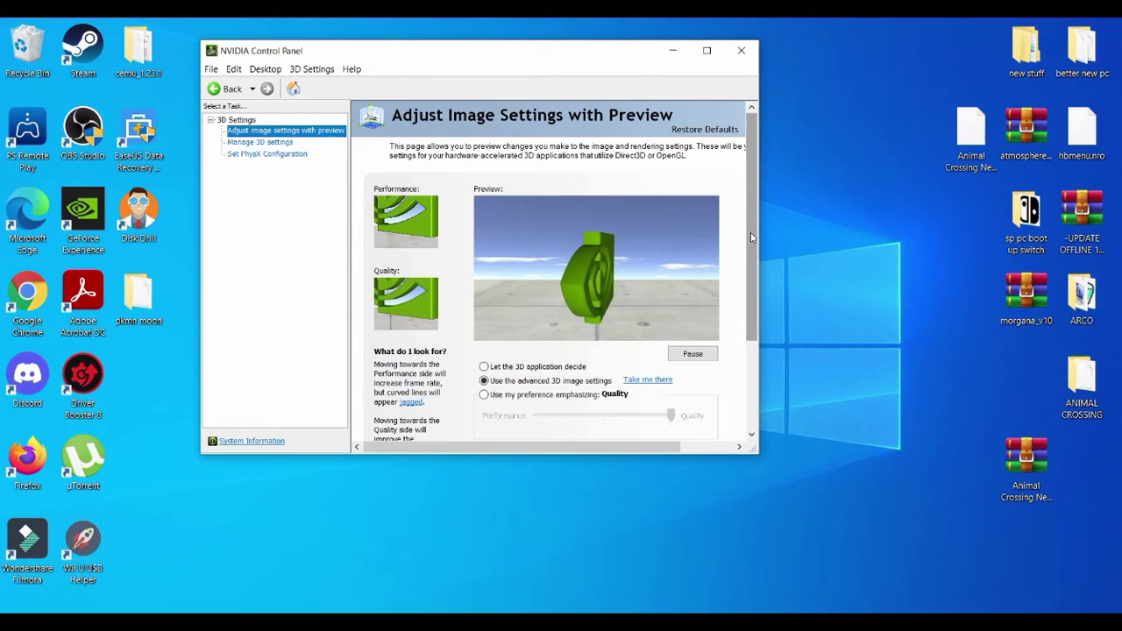
pyautogui.moveTo(750, 232); pyautogui.dragTo(719, 313)
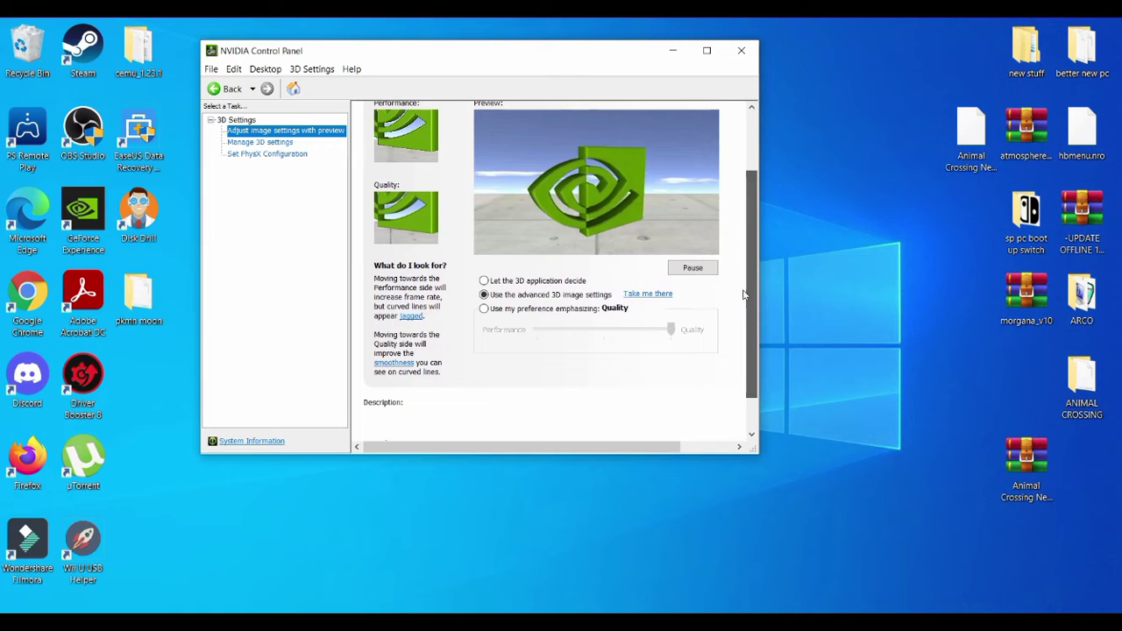
pyautogui.click(485, 309)
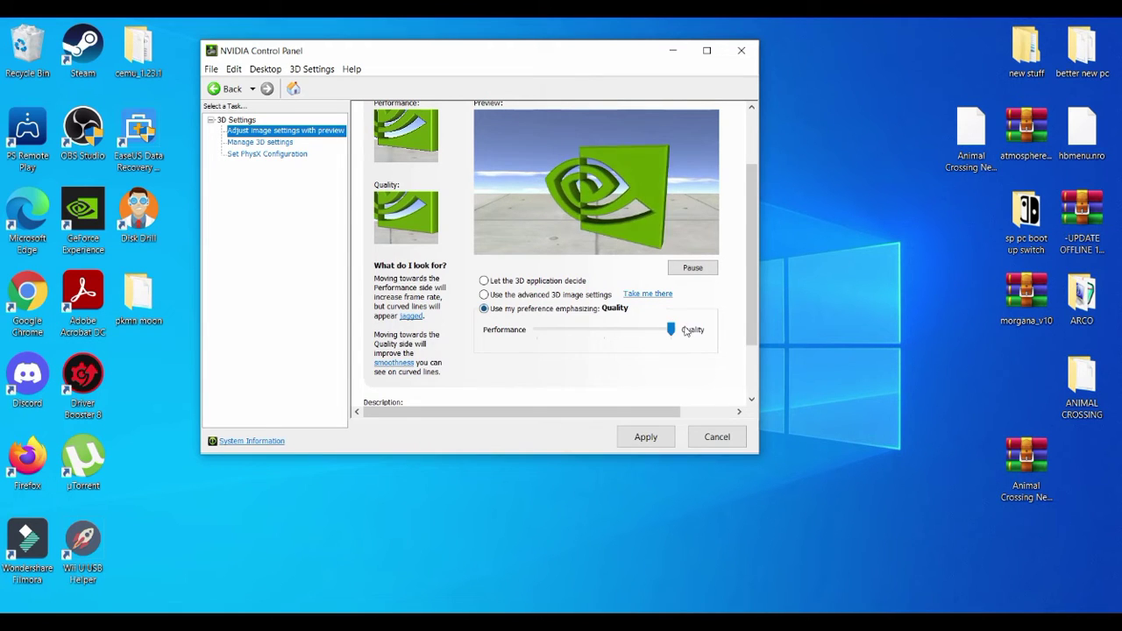
pyautogui.moveTo(673, 331); pyautogui.dragTo(604, 330)
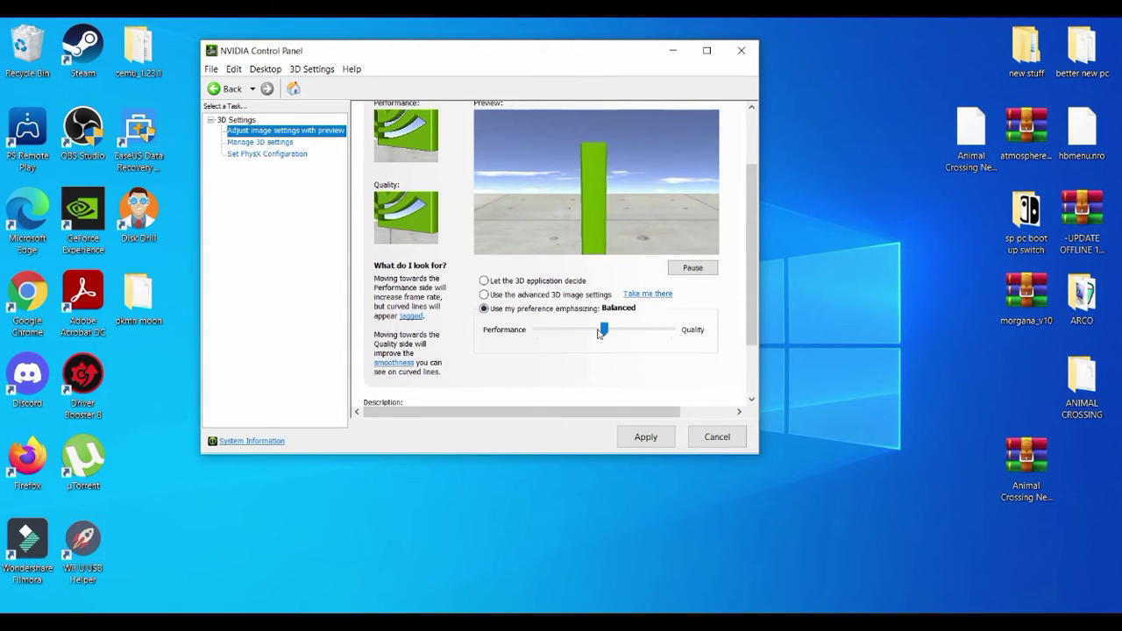
pyautogui.click(549, 338)
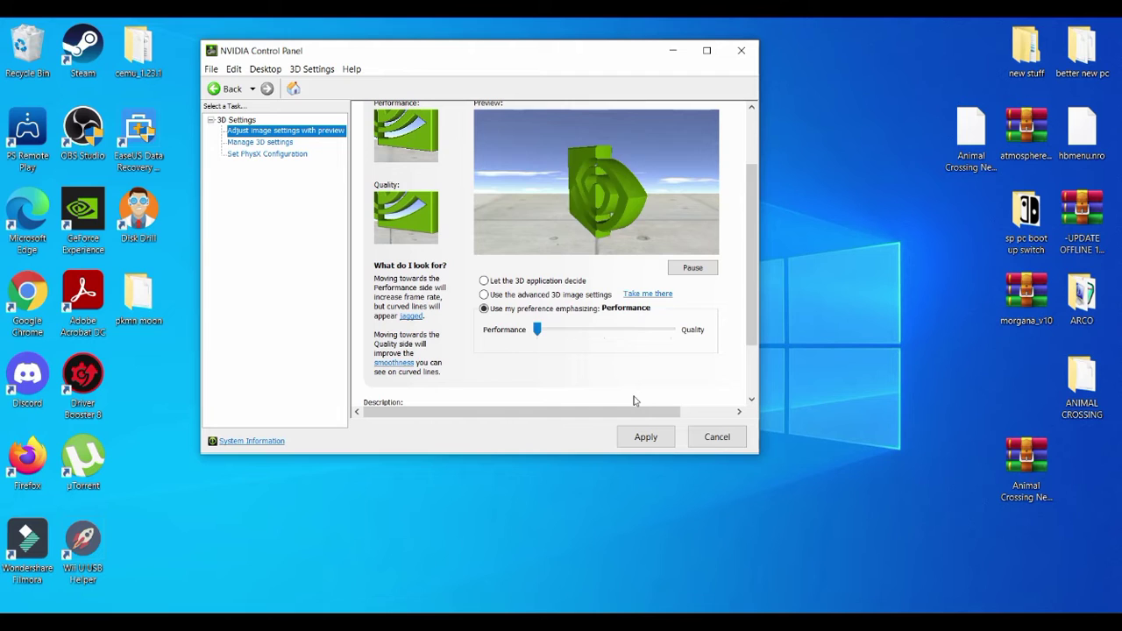
pyautogui.click(637, 442)
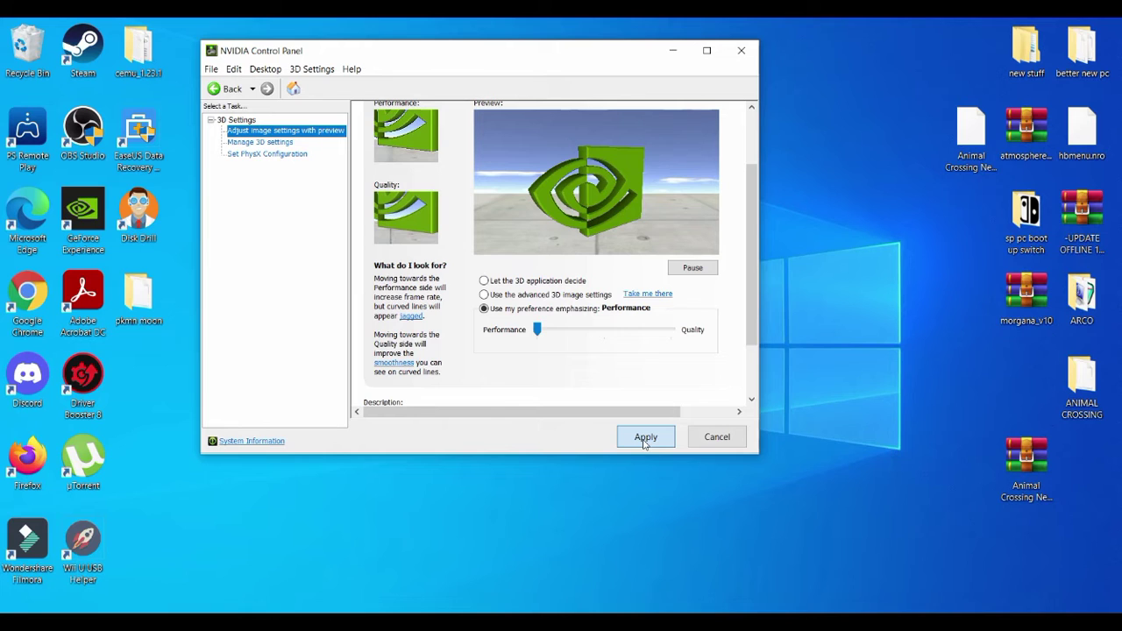
pyautogui.click(646, 443)
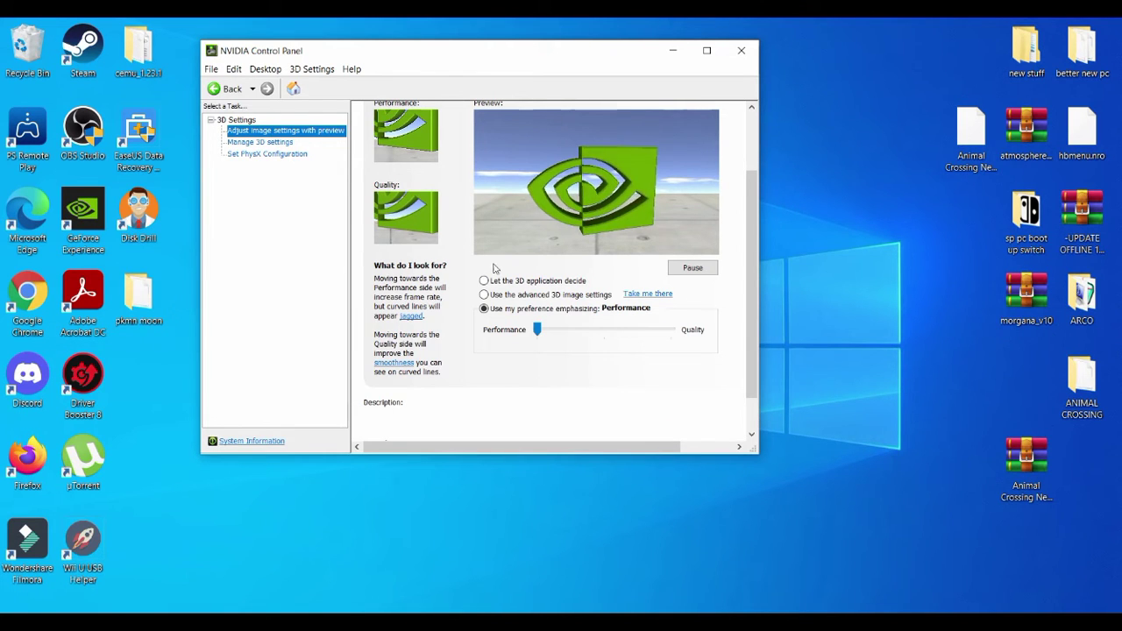
# - Review the global 3D settings, set the preferred graphics processor to High-performance NVIDIA processor, and apply it
pyautogui.click(269, 143)
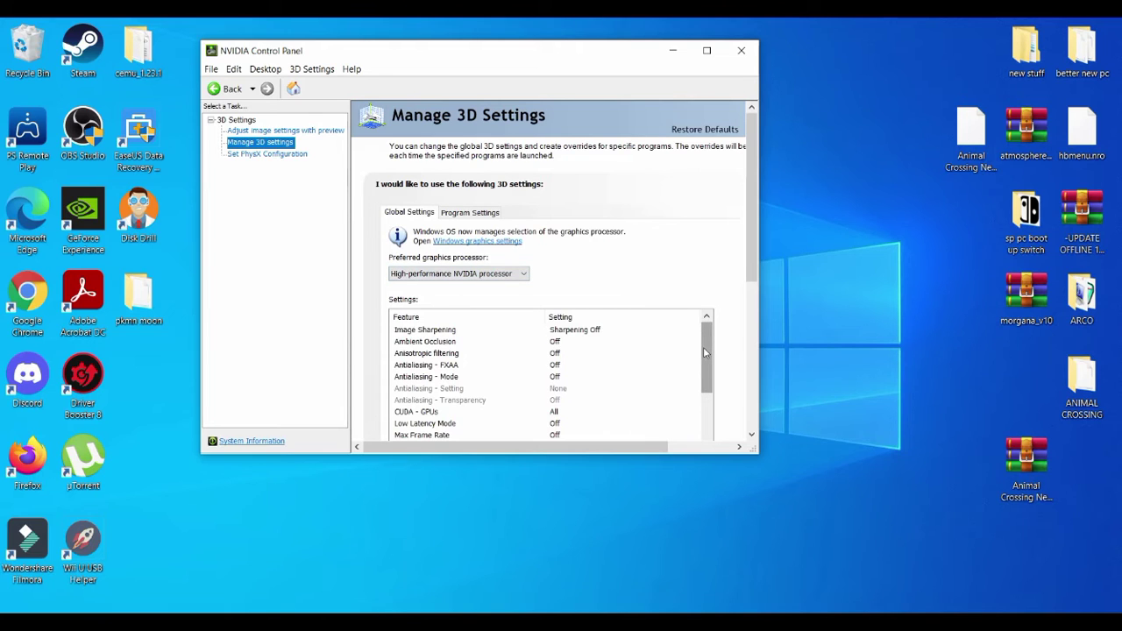
pyautogui.moveTo(706, 351); pyautogui.dragTo(702, 427)
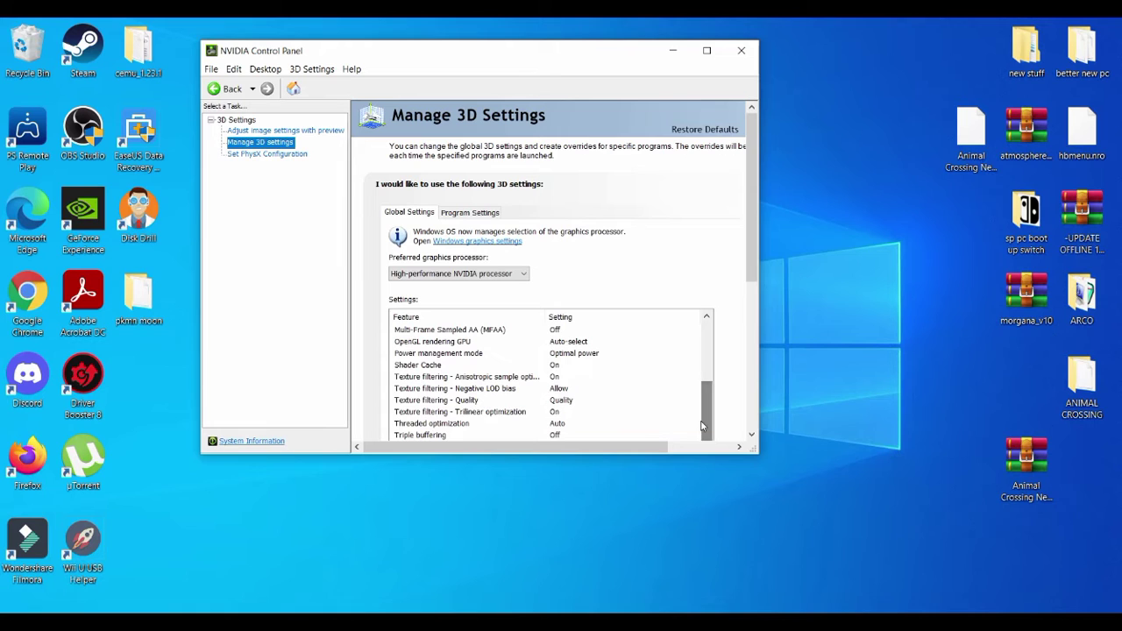
pyautogui.moveTo(750, 278); pyautogui.dragTo(751, 322)
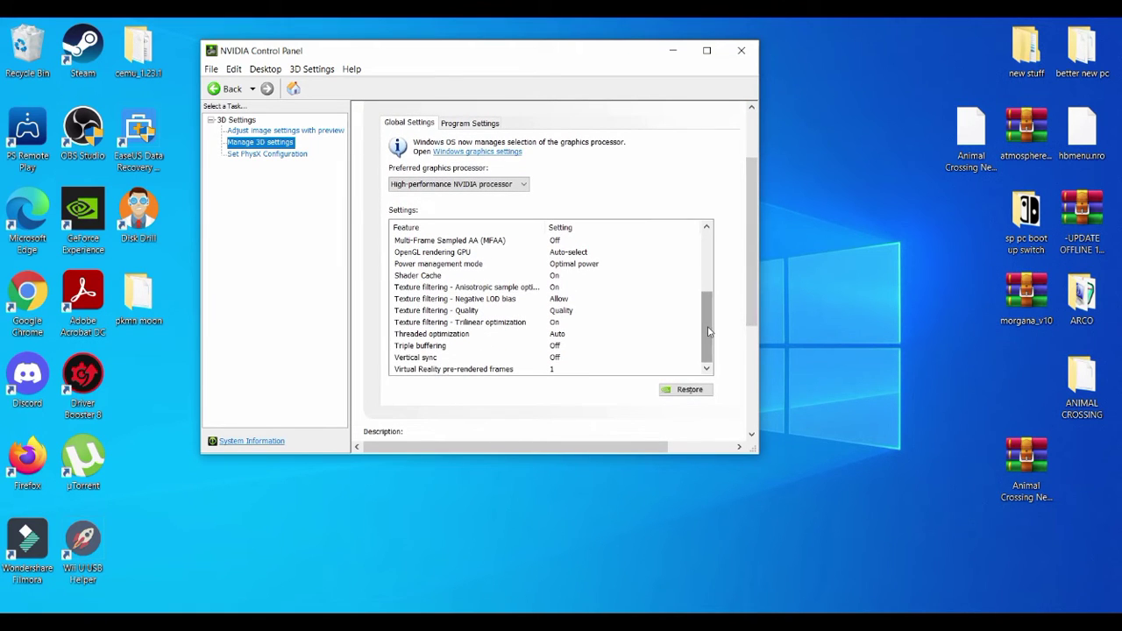
pyautogui.moveTo(709, 332); pyautogui.dragTo(708, 258)
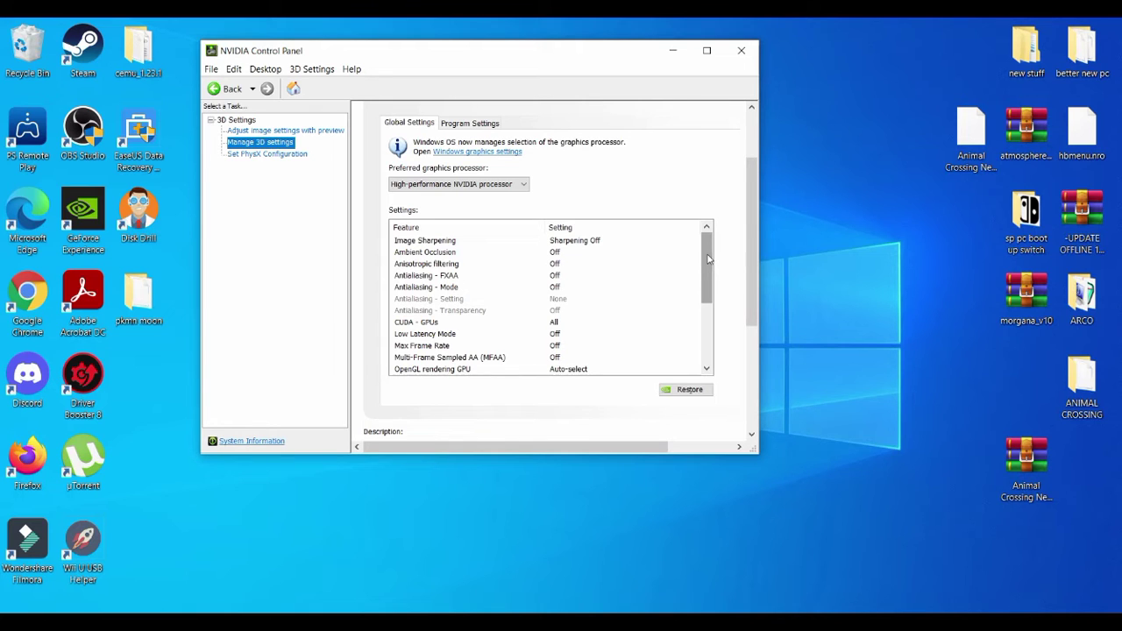
pyautogui.moveTo(709, 263); pyautogui.dragTo(710, 223)
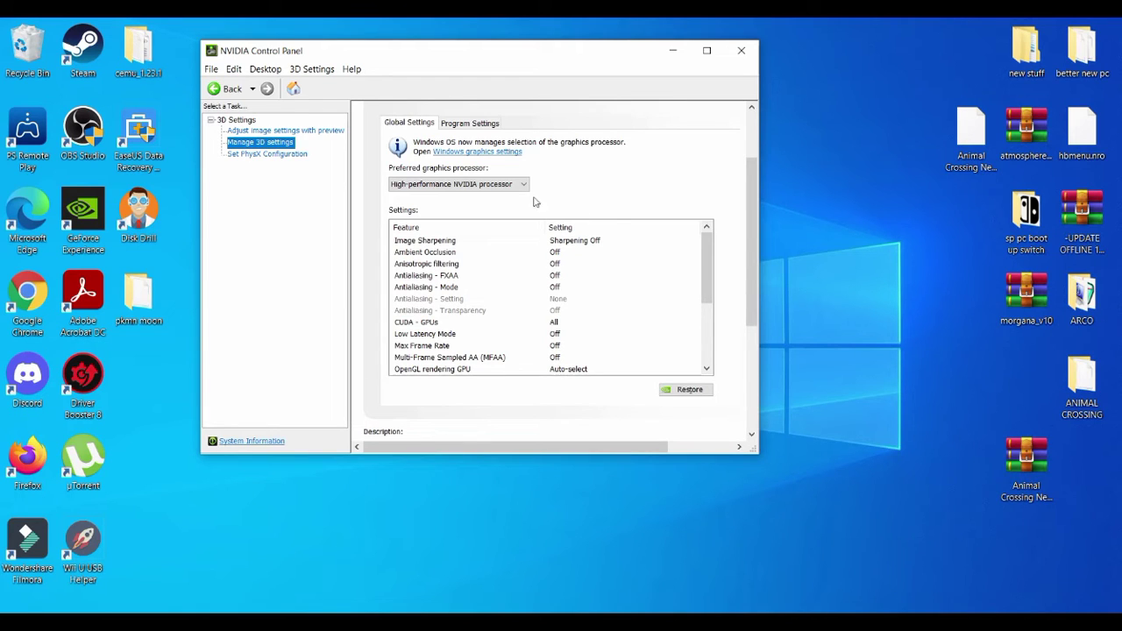
pyautogui.click(495, 185)
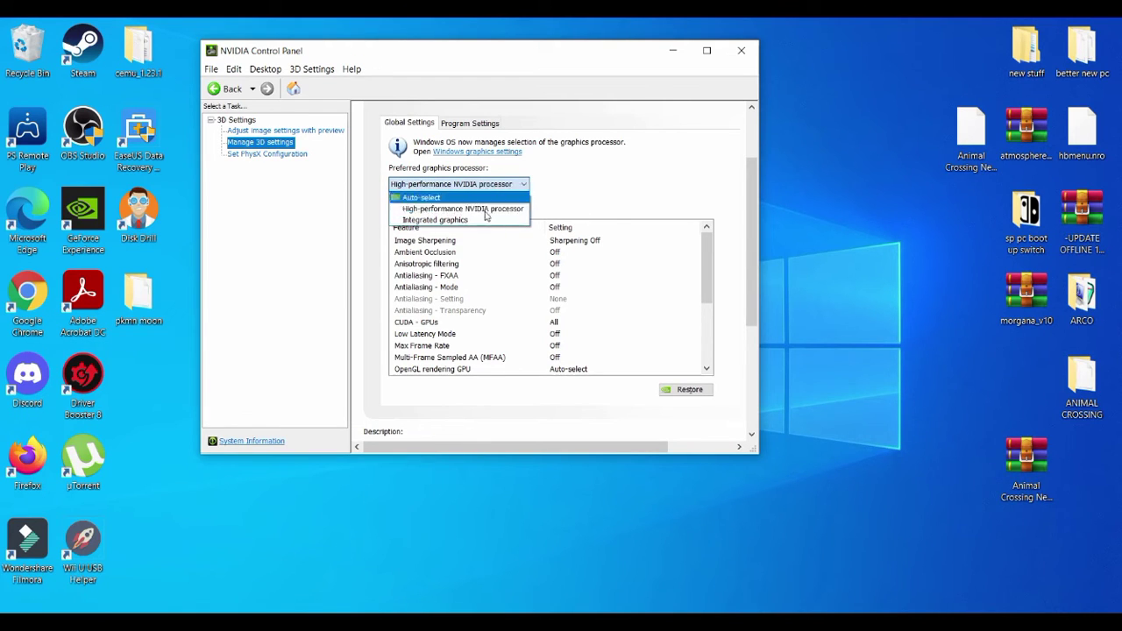
pyautogui.click(480, 213)
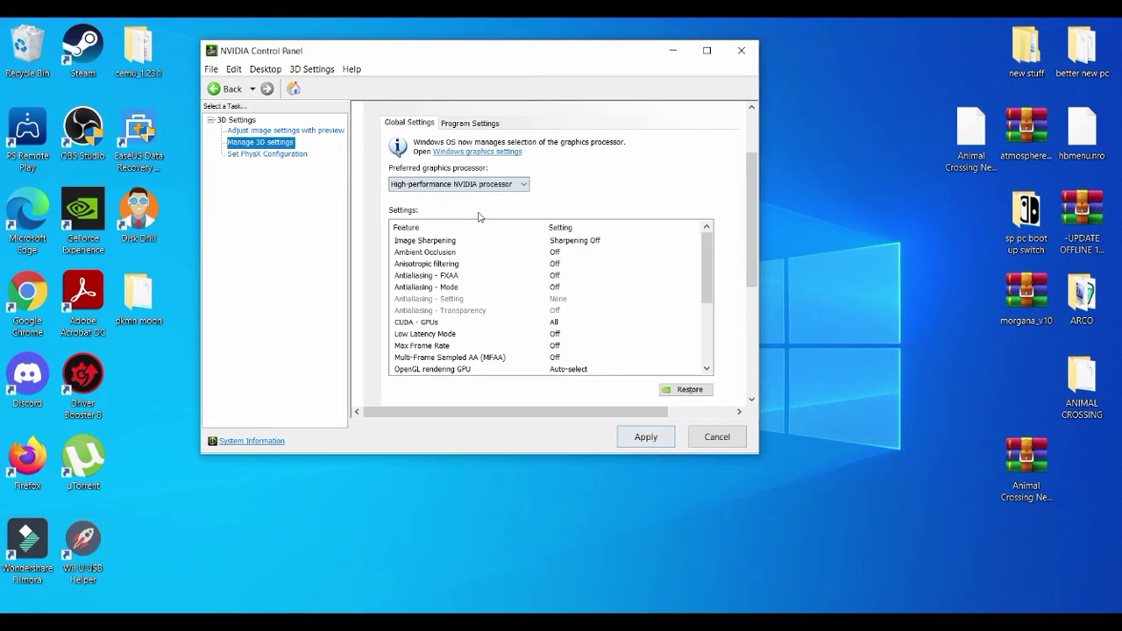
pyautogui.click(647, 437)
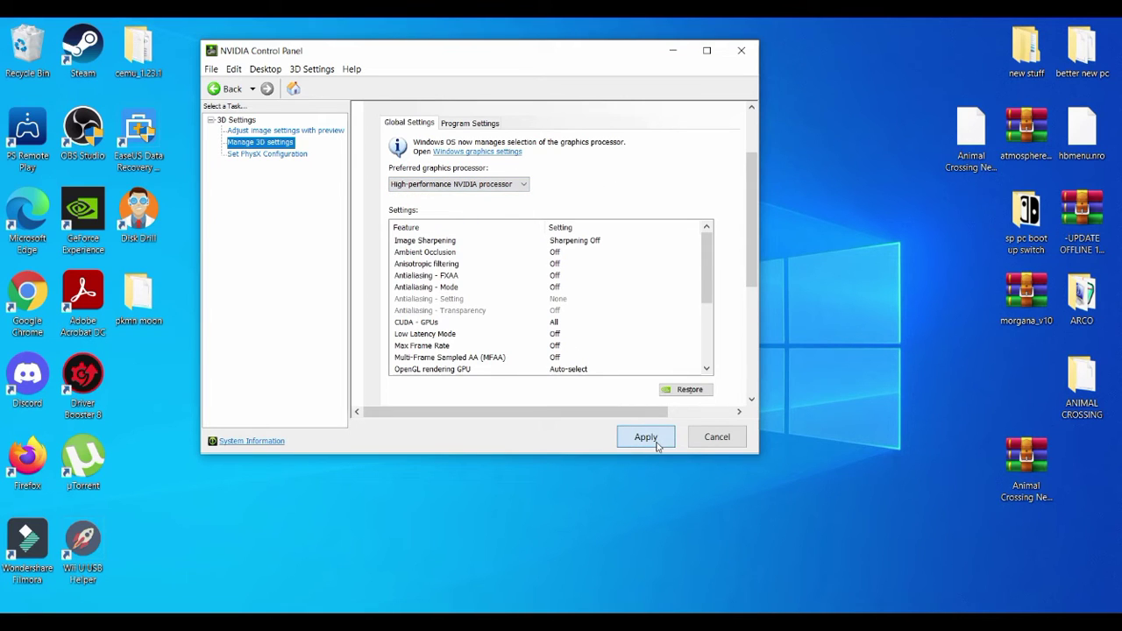
# - In the program-specific 3D settings, set the preferred graphics processor for the selected Steam program to High-performance NVIDIA processor
pyautogui.click(479, 124)
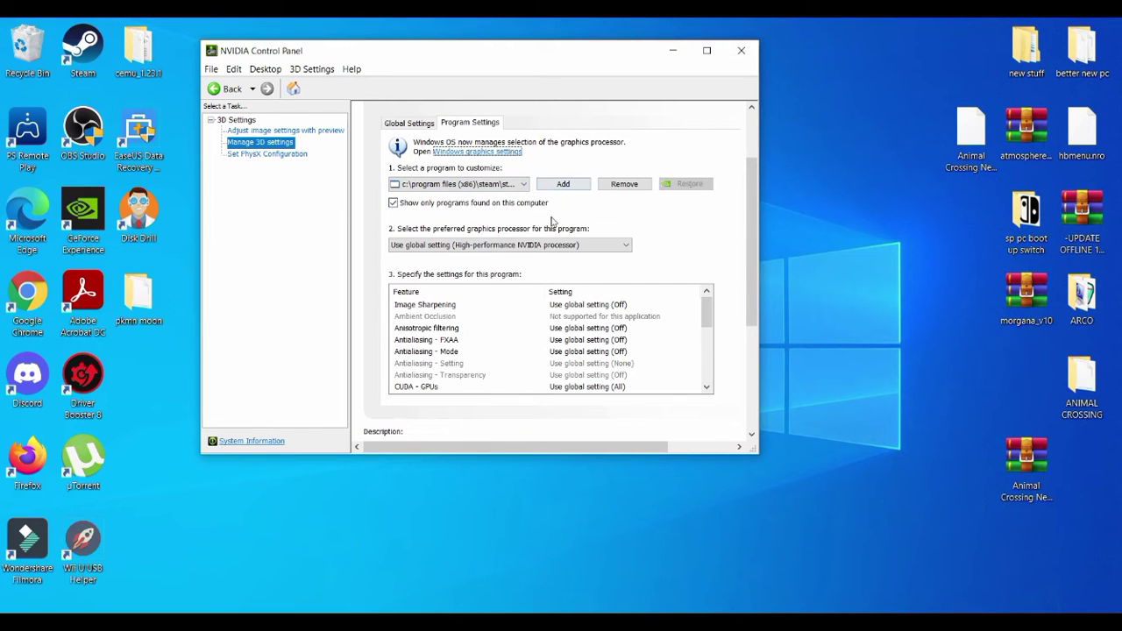
pyautogui.click(545, 246)
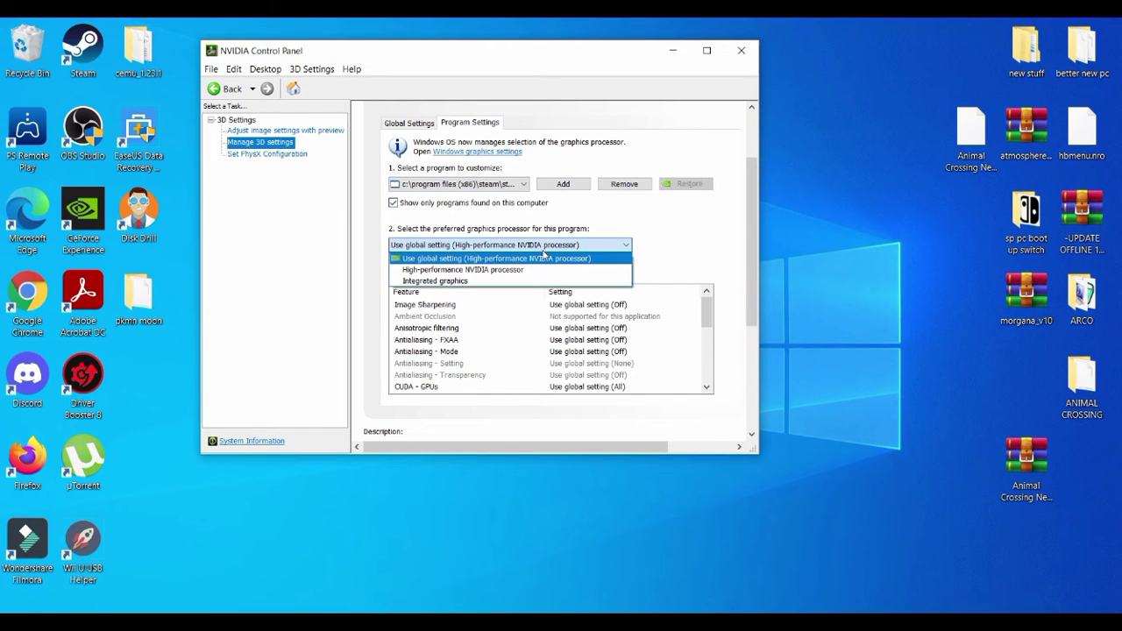
pyautogui.click(538, 271)
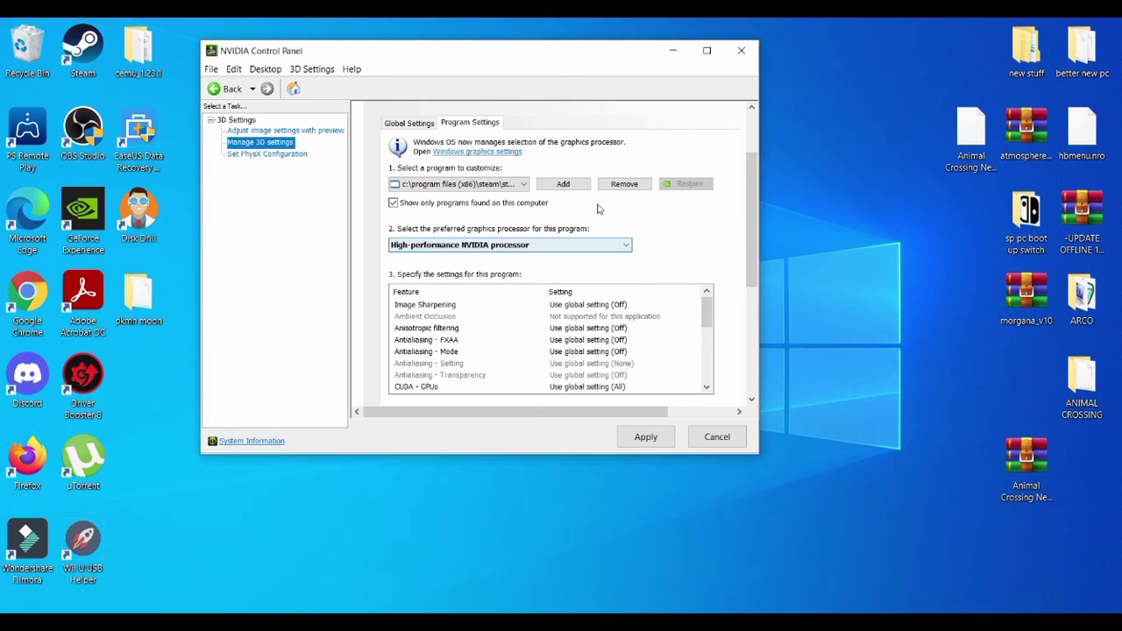
# - Add citra-qt to the customized programs, apply the changes, and close the NVIDIA Control Panel
pyautogui.click(546, 188)
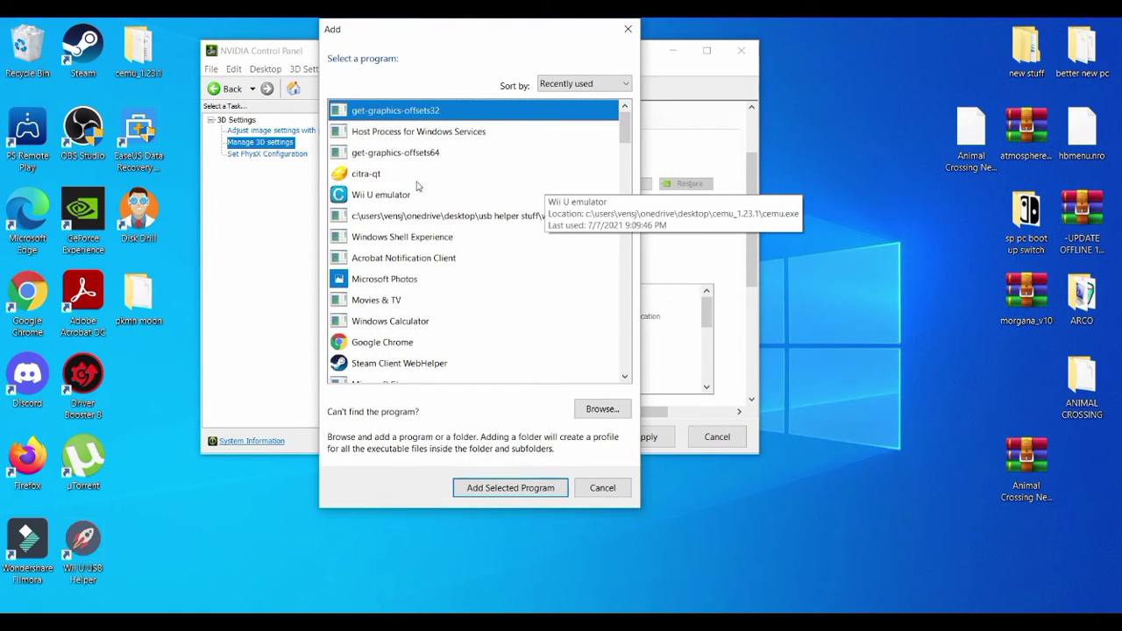
pyautogui.click(391, 173)
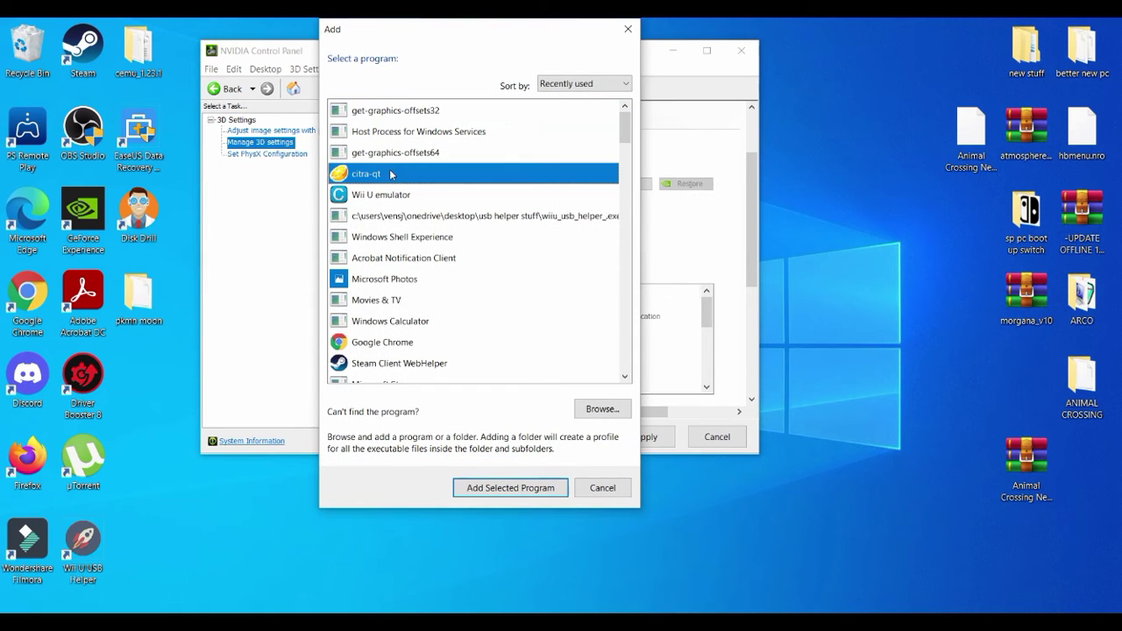
pyautogui.click(509, 488)
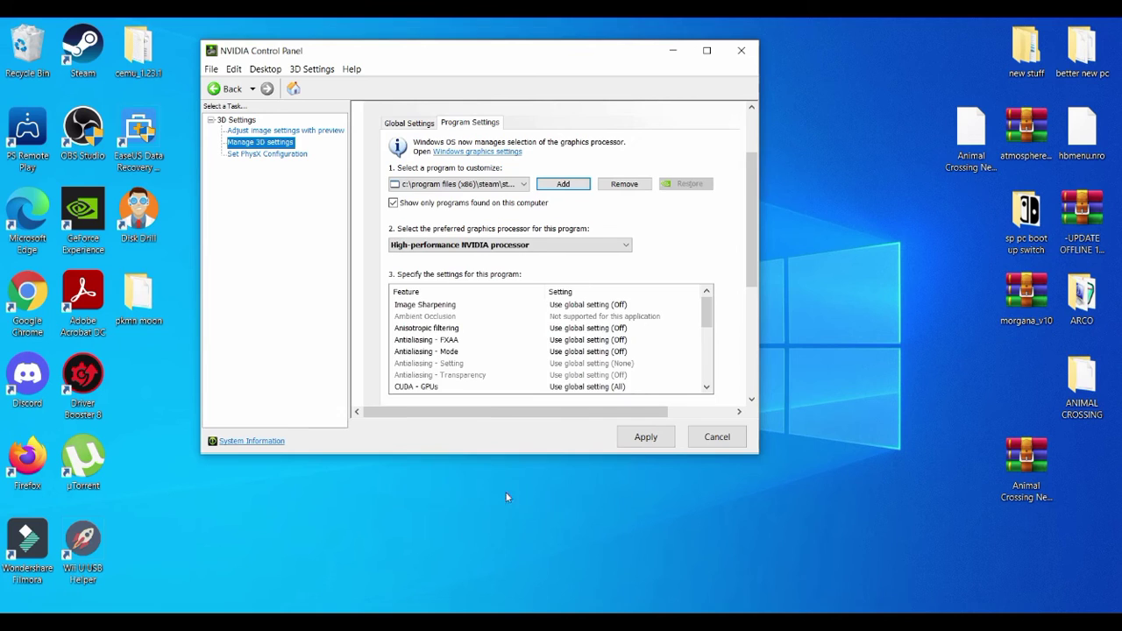
pyautogui.click(649, 437)
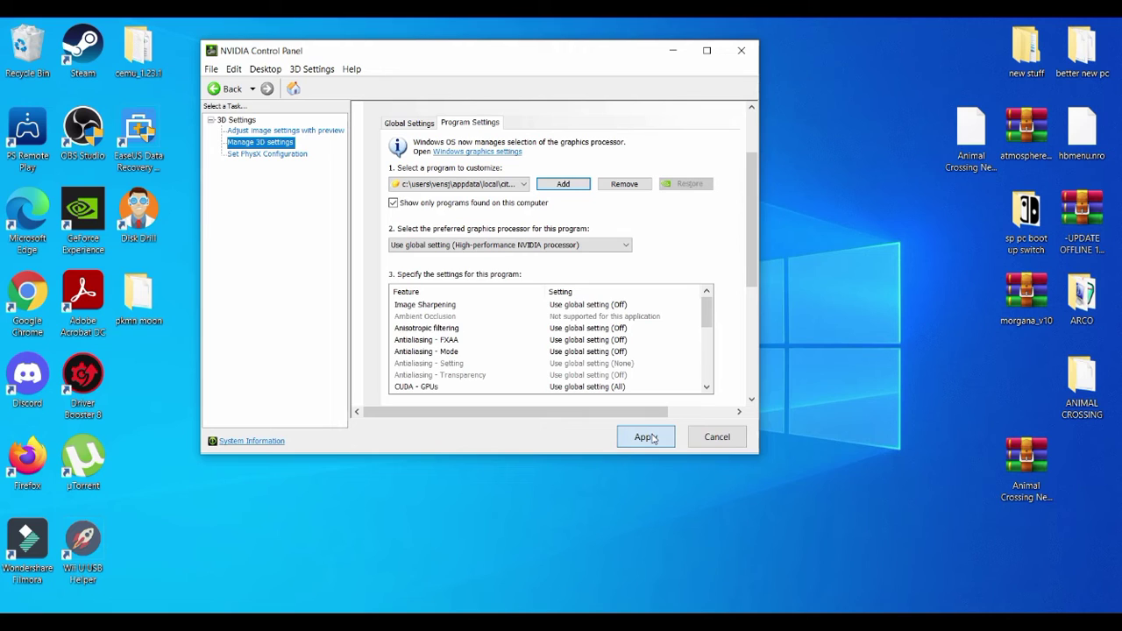
pyautogui.click(649, 438)
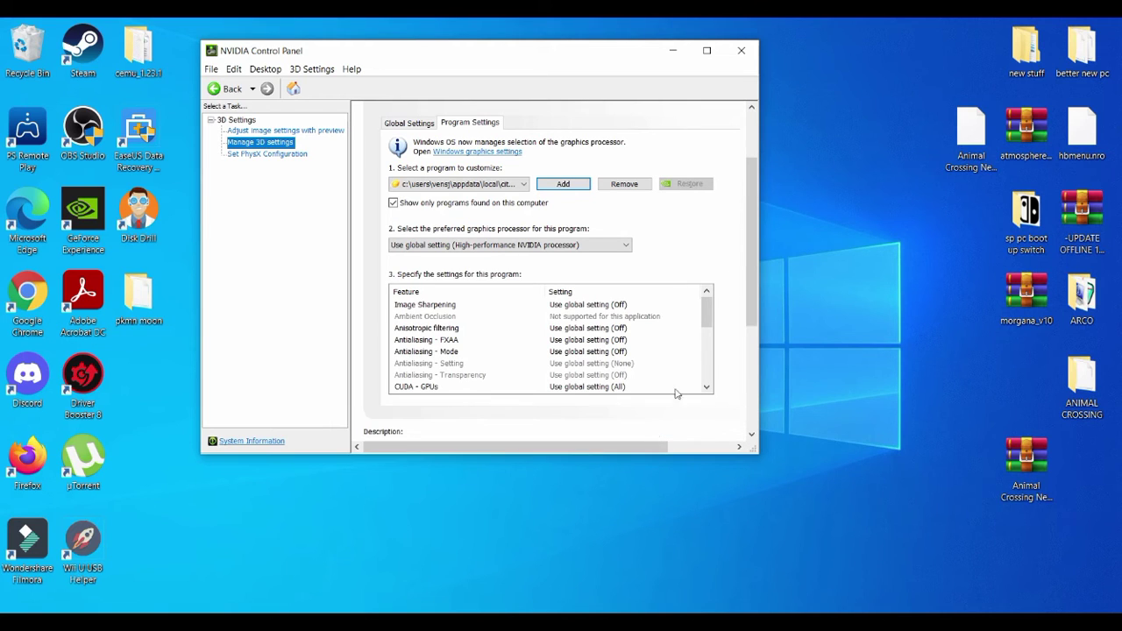
pyautogui.click(752, 51)
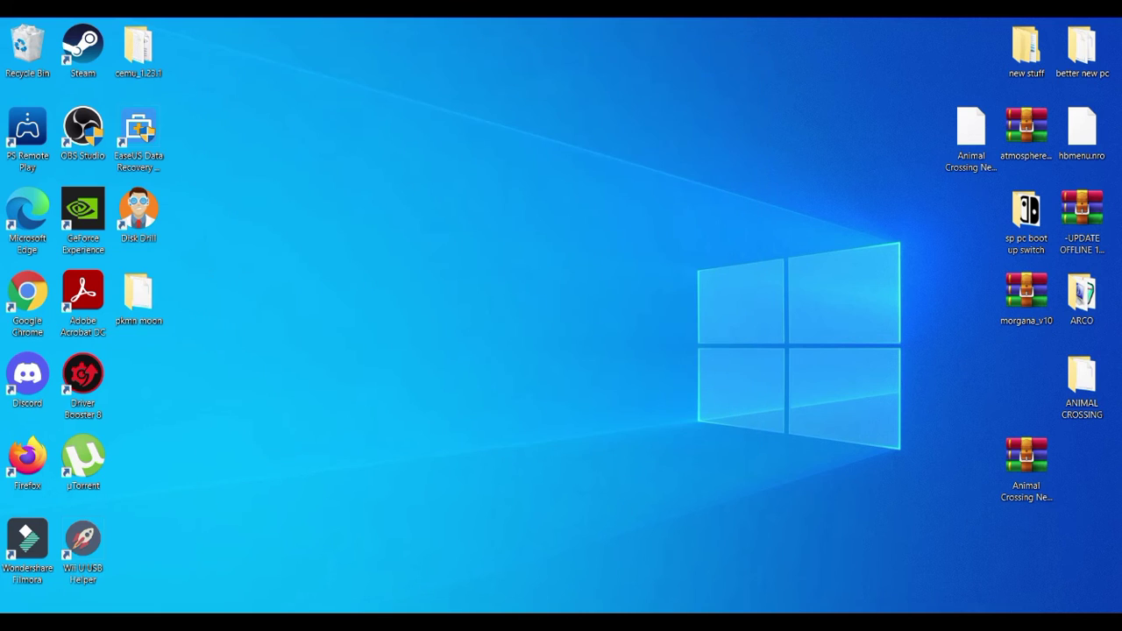